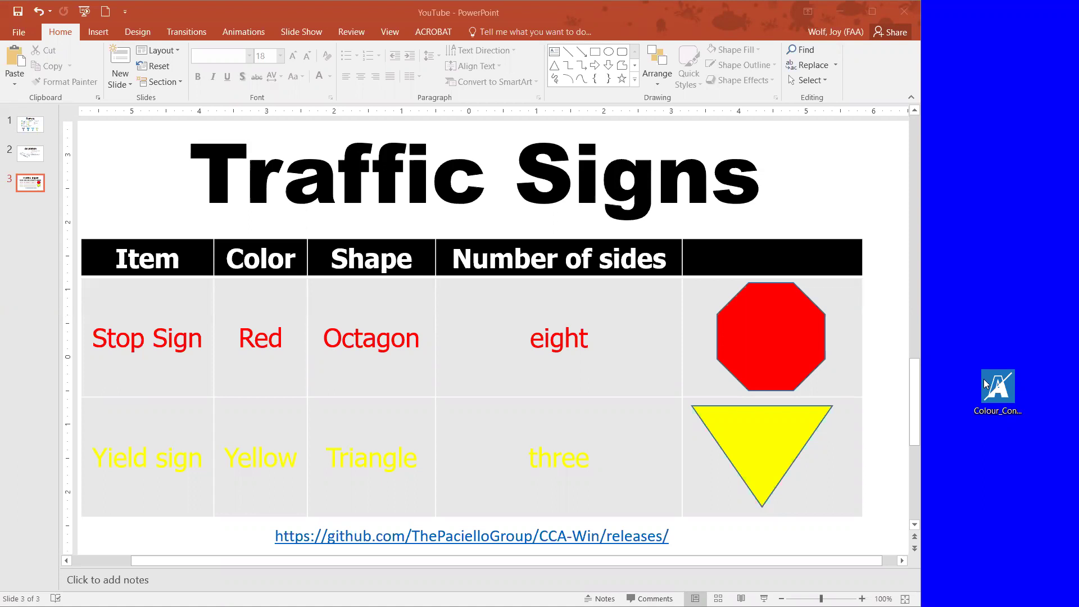
Launch Colour Contrast Analyser from its desktop shortcut beside the Traffic Signs slide
{"action": "left_click", "coordinate": [996, 396]}
{"action": "left_click", "coordinate": [669, 530]}
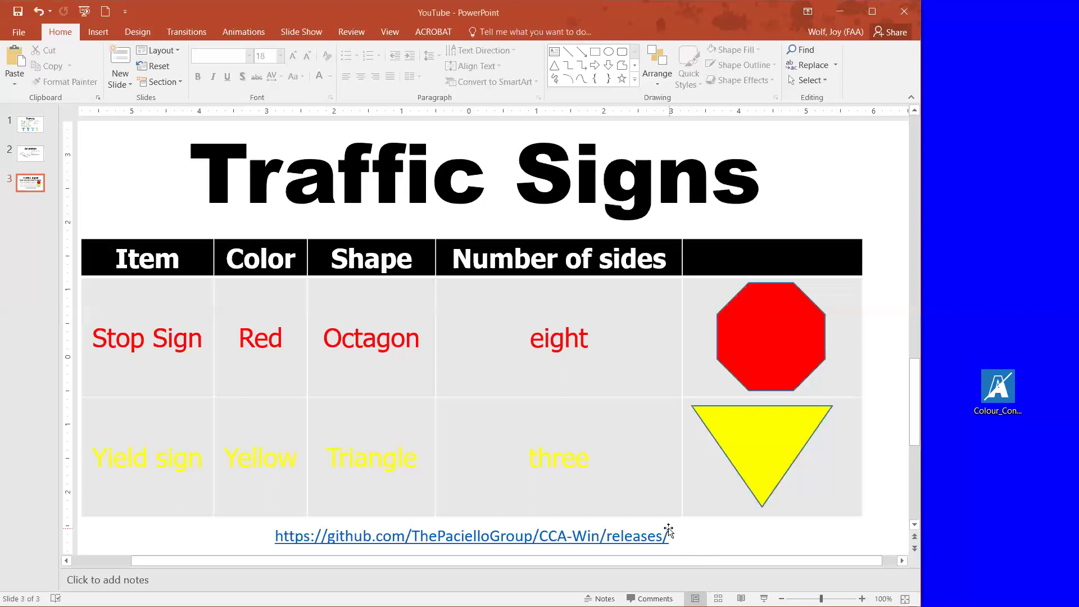
{"action": "left_click", "coordinate": [669, 529]}
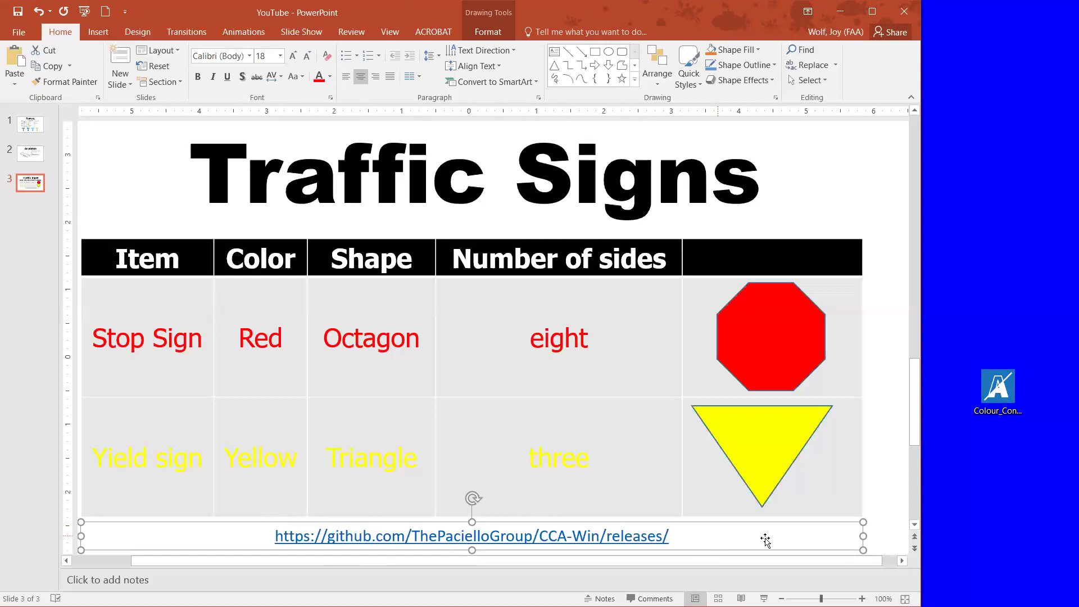
{"action": "left_click", "coordinate": [883, 503]}
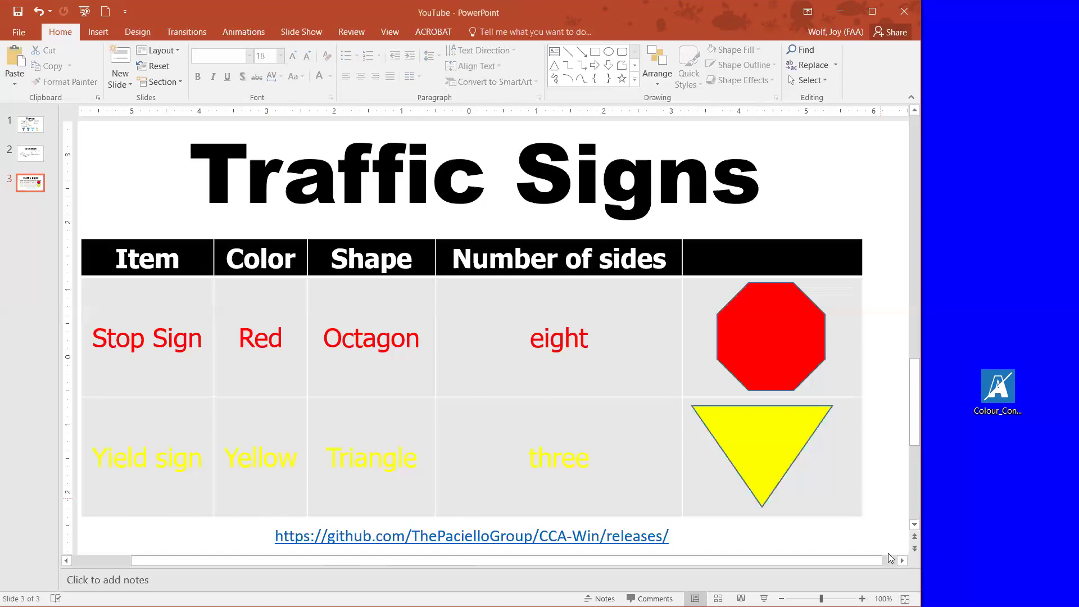
{"action": "left_click", "coordinate": [992, 391]}
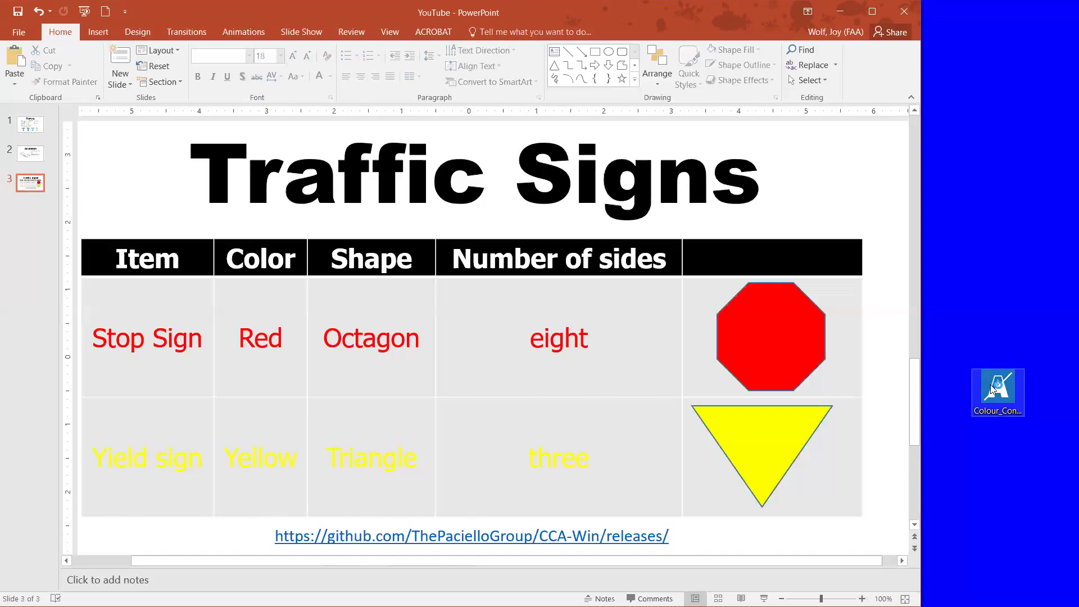
{"action": "left_click", "coordinate": [990, 385]}
{"action": "double_click", "coordinate": [990, 385]}
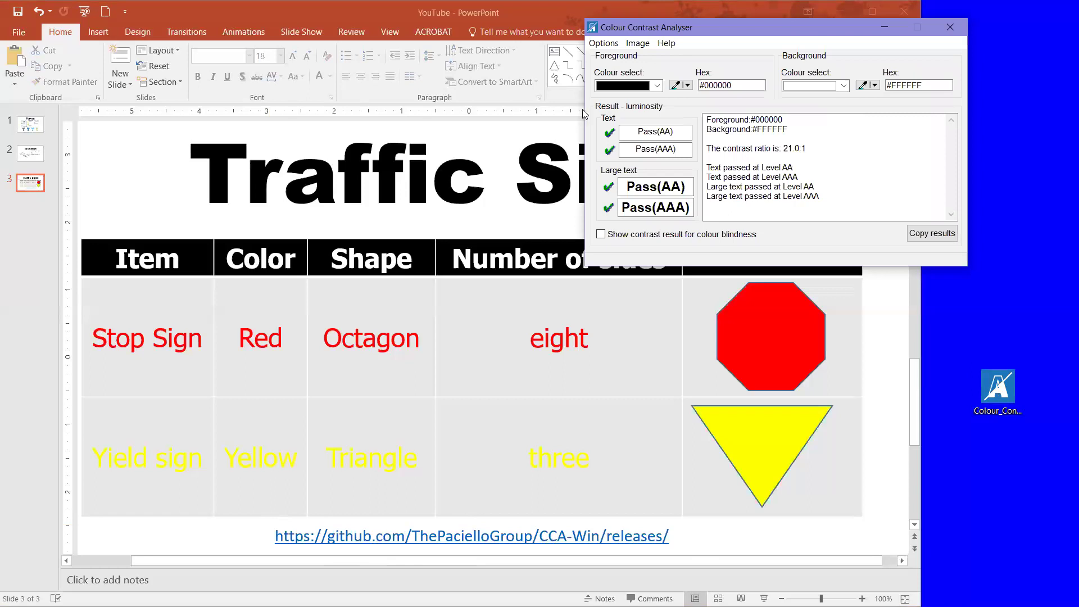
Position the analyser over the slide, keeping black #000000 on white #FFFFFF at 21.0:1
{"action": "left_click_drag", "start_coordinate": [787, 25], "coordinate": [802, 111]}
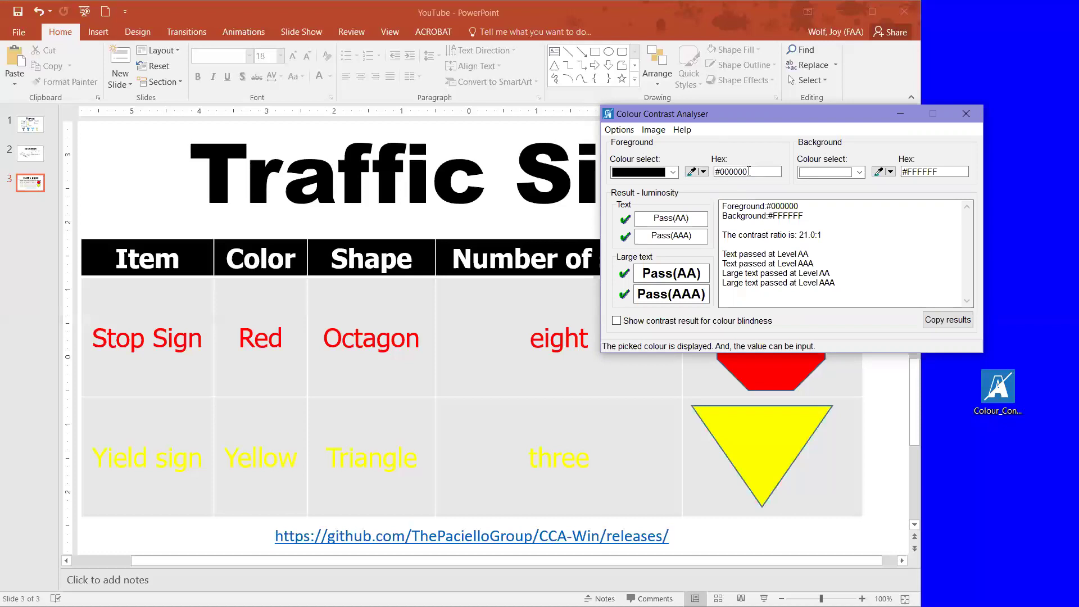
{"action": "left_click", "coordinate": [669, 174]}
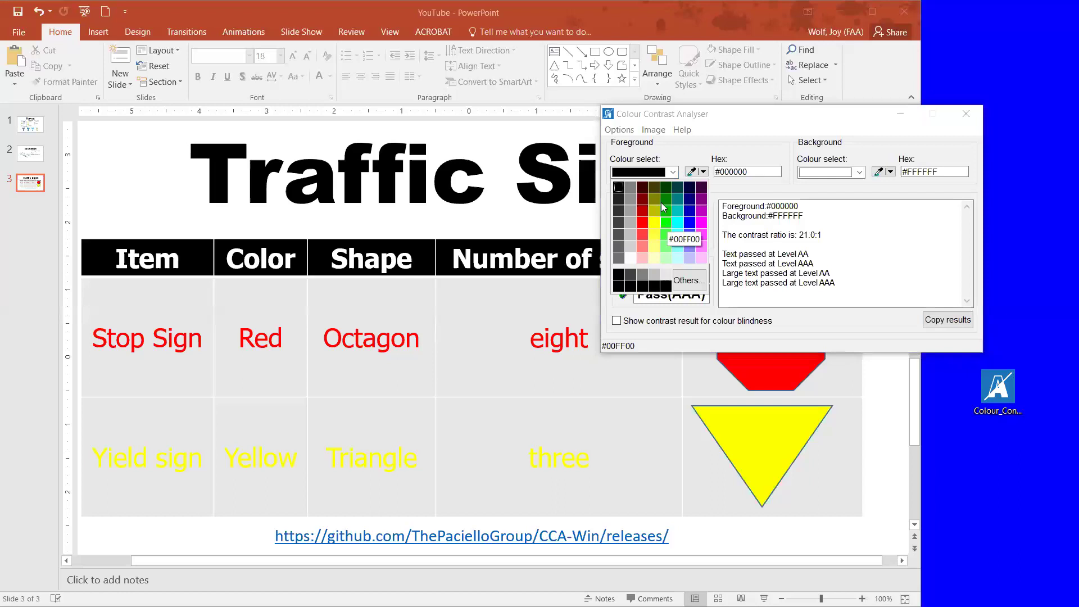
{"action": "left_click", "coordinate": [704, 151]}
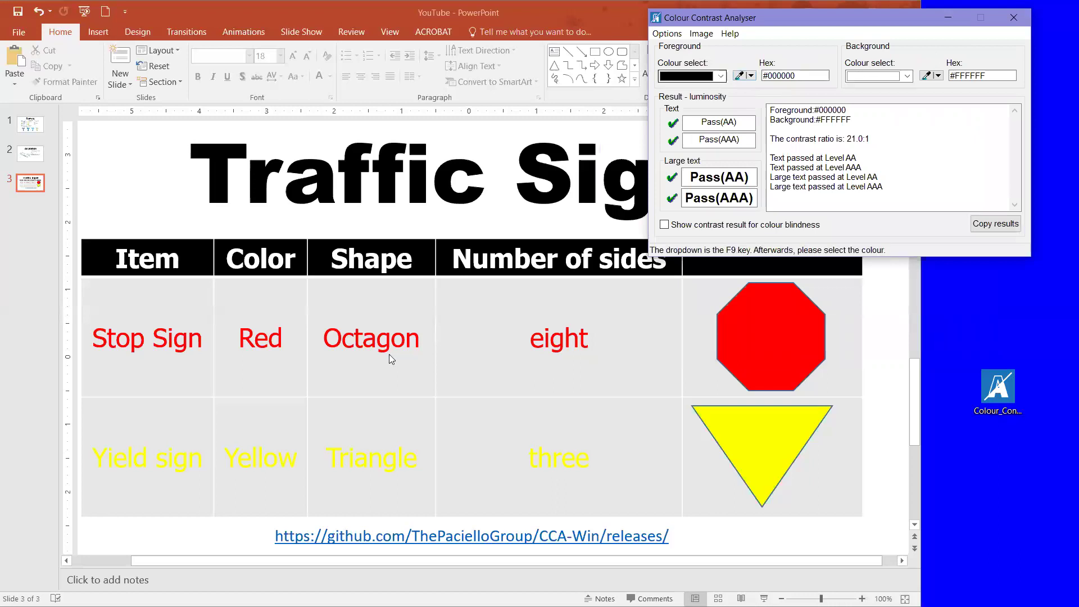
Eyedrop the slide's white header text as foreground, giving #FFFFFF on #FFFFFF at 1.0:1
{"action": "left_click", "coordinate": [752, 76]}
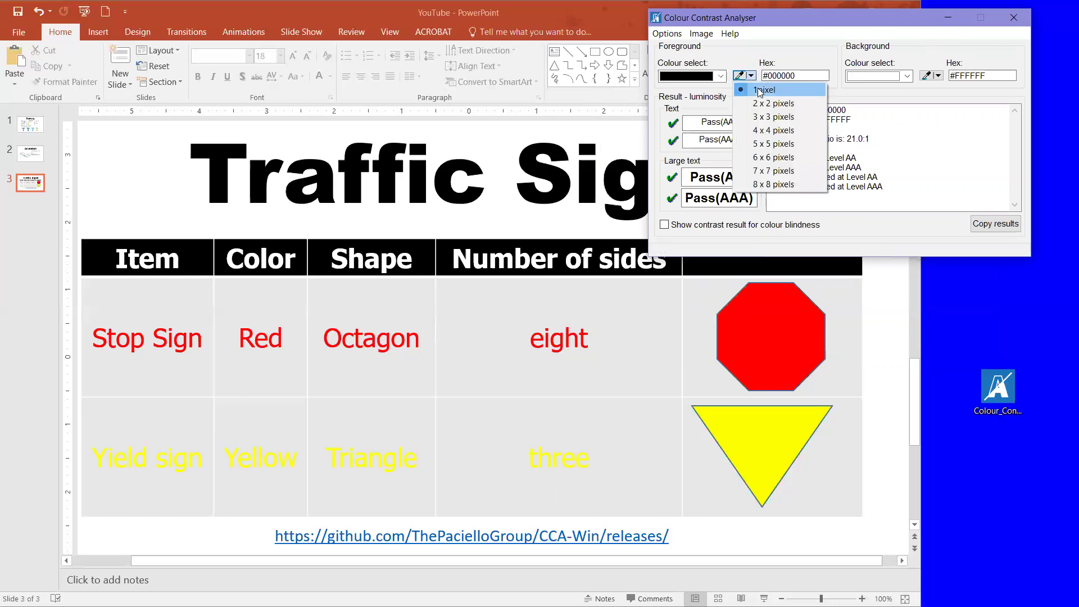
{"action": "left_click", "coordinate": [759, 91]}
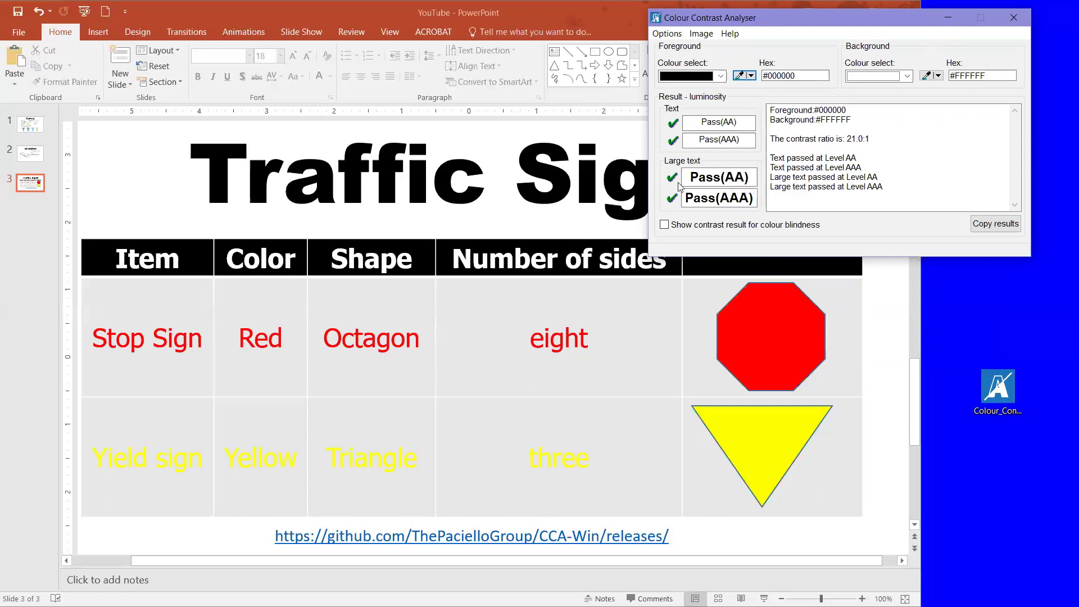
{"action": "left_click", "coordinate": [743, 76]}
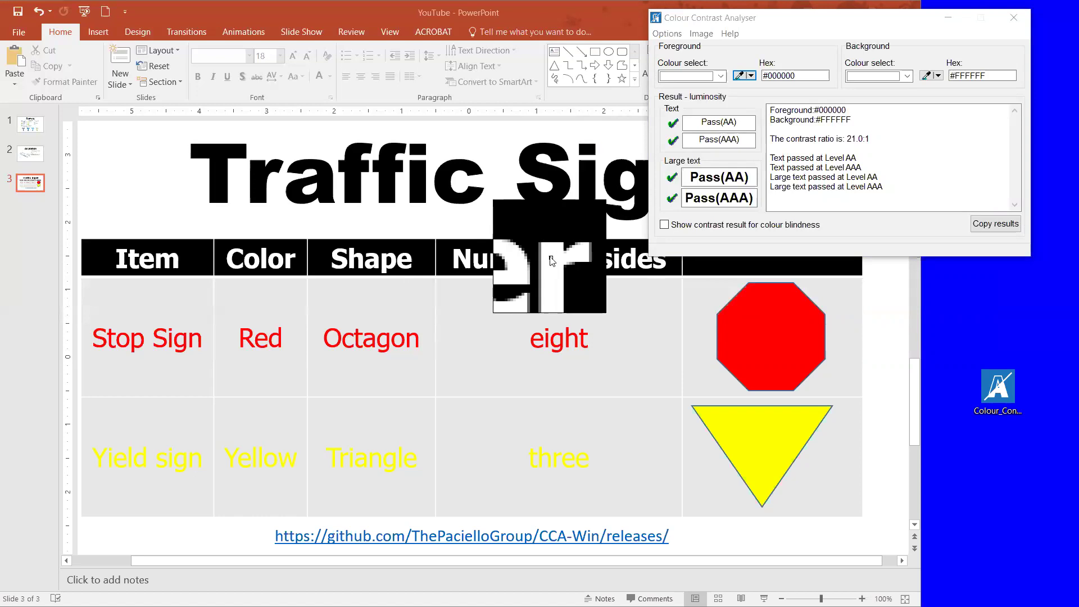
{"action": "left_click", "coordinate": [551, 260]}
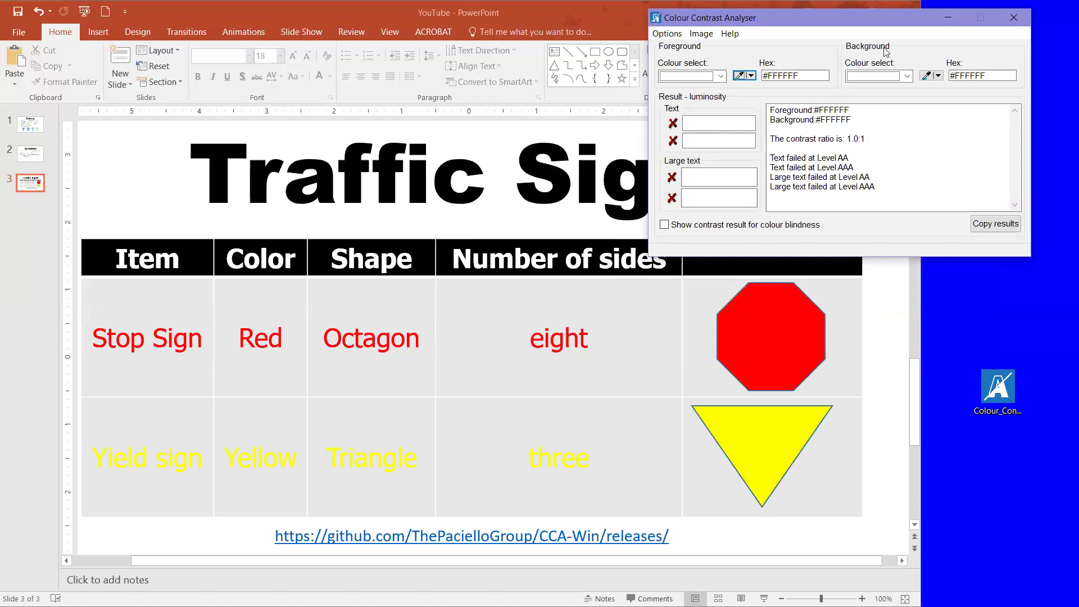
Eyedrop the black header row as background #000000, restoring 21.0:1 contrast
{"action": "left_click", "coordinate": [926, 77]}
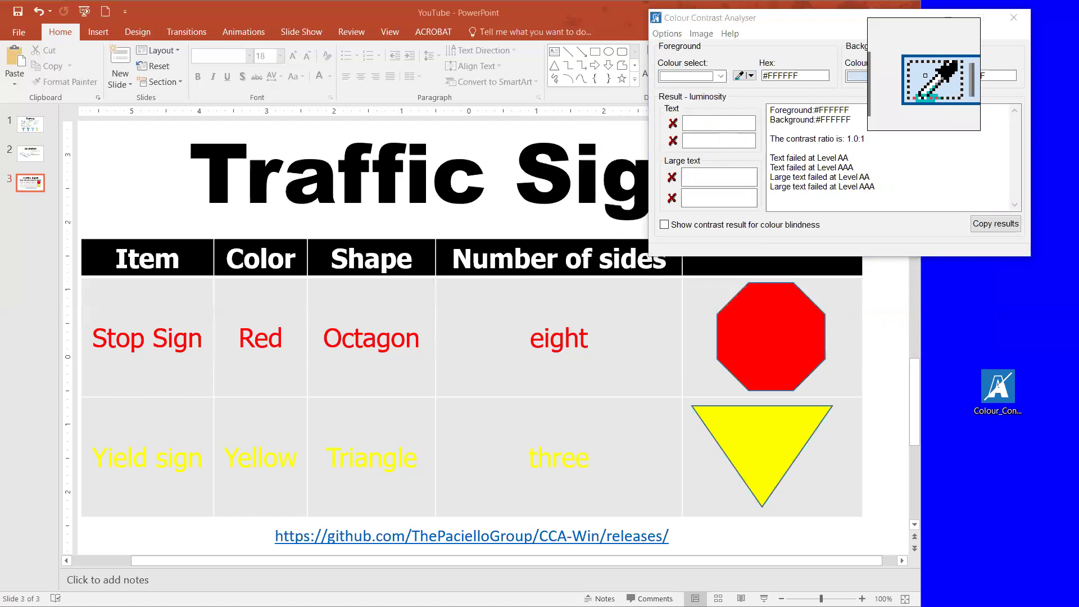
{"action": "left_click", "coordinate": [927, 77]}
{"action": "left_click", "coordinate": [938, 75]}
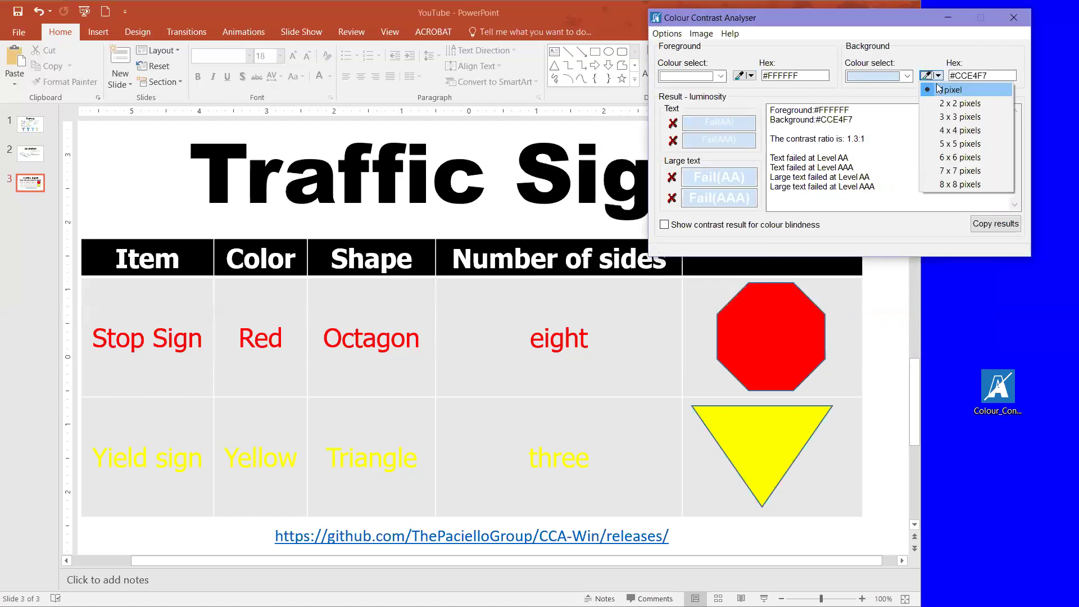
{"action": "left_click", "coordinate": [939, 88]}
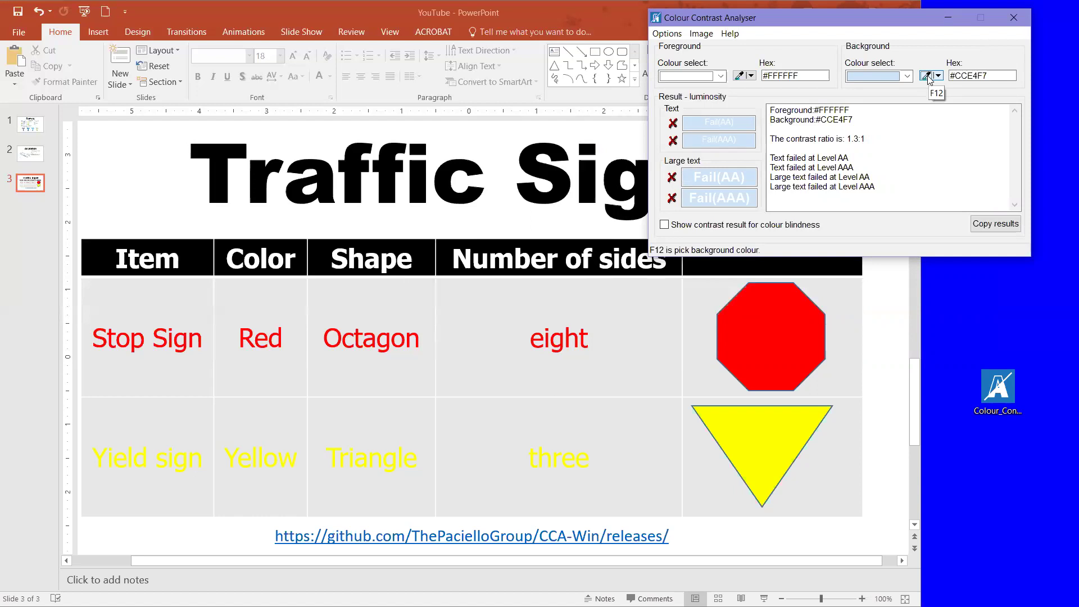
{"action": "left_click", "coordinate": [926, 75]}
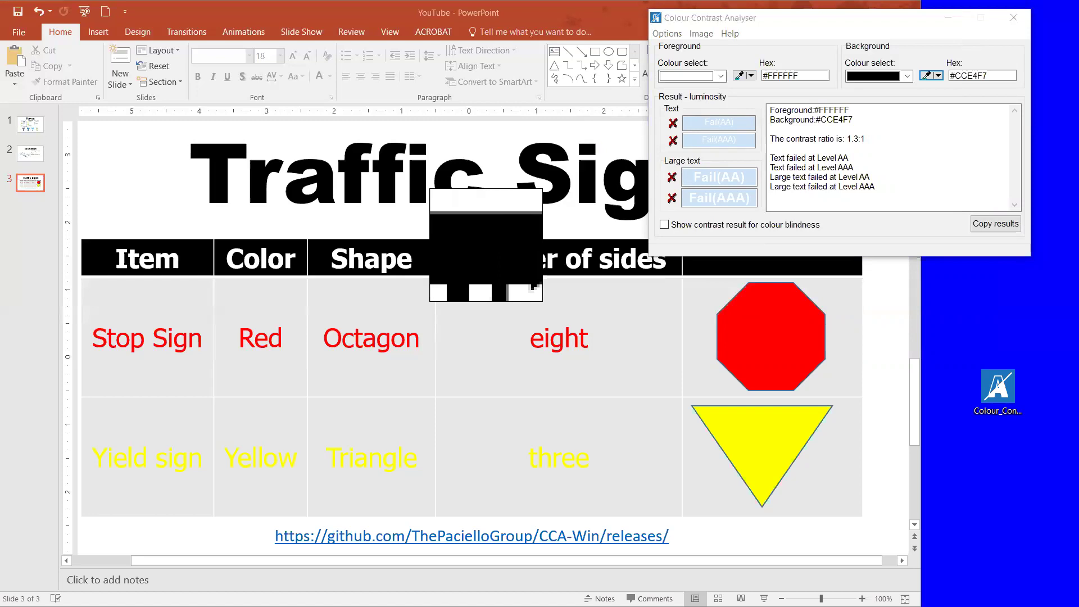
{"action": "left_click", "coordinate": [490, 247]}
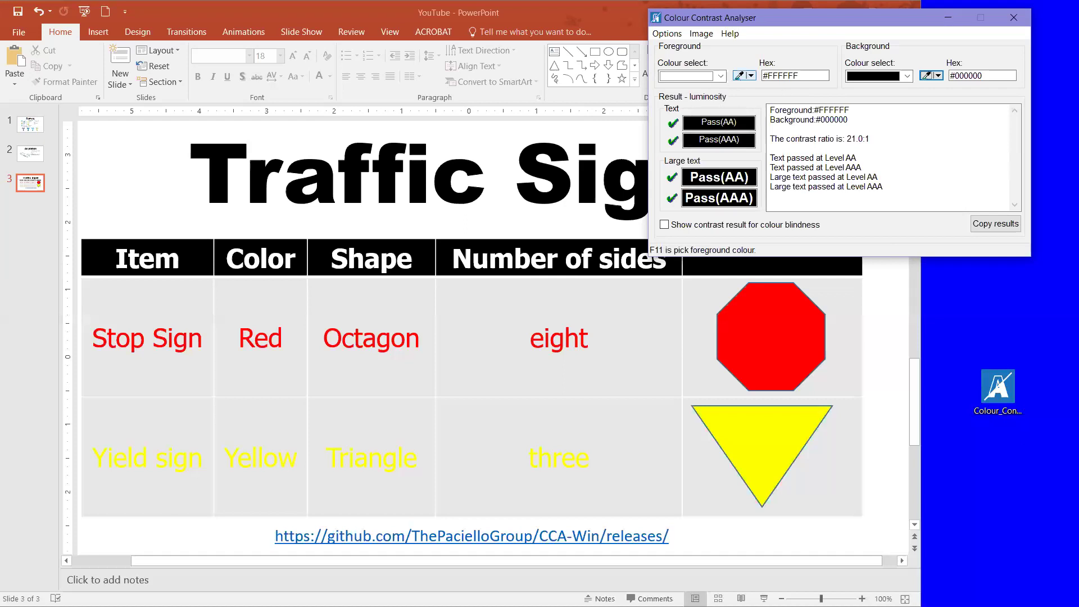
Sample red 'eight' text #FF0000 against grey cell #E7E7E7, yielding 3.2:1
{"action": "left_click", "coordinate": [739, 77]}
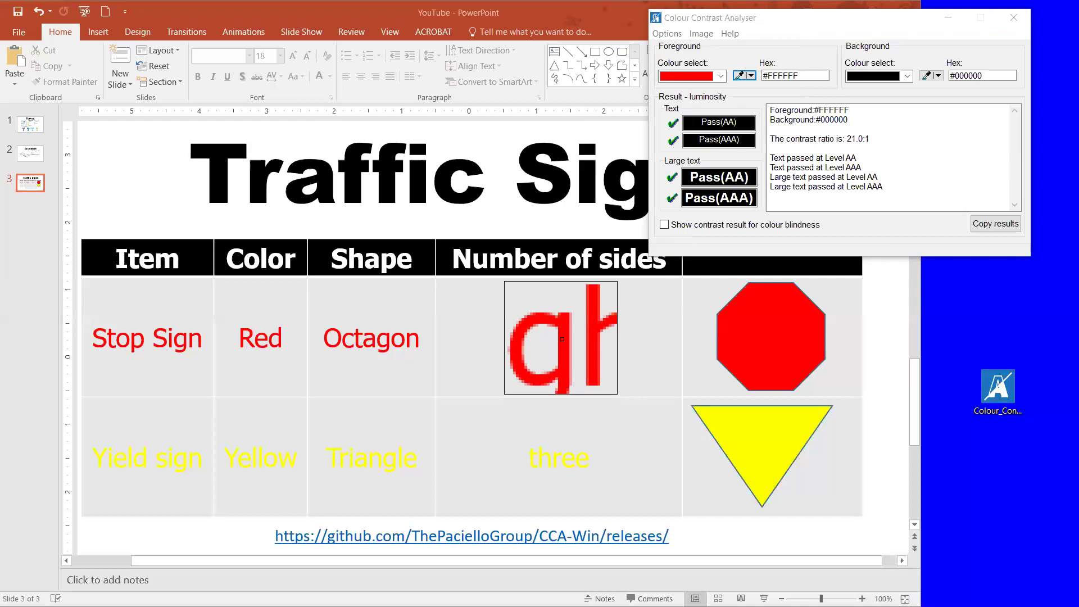
{"action": "left_click", "coordinate": [561, 326]}
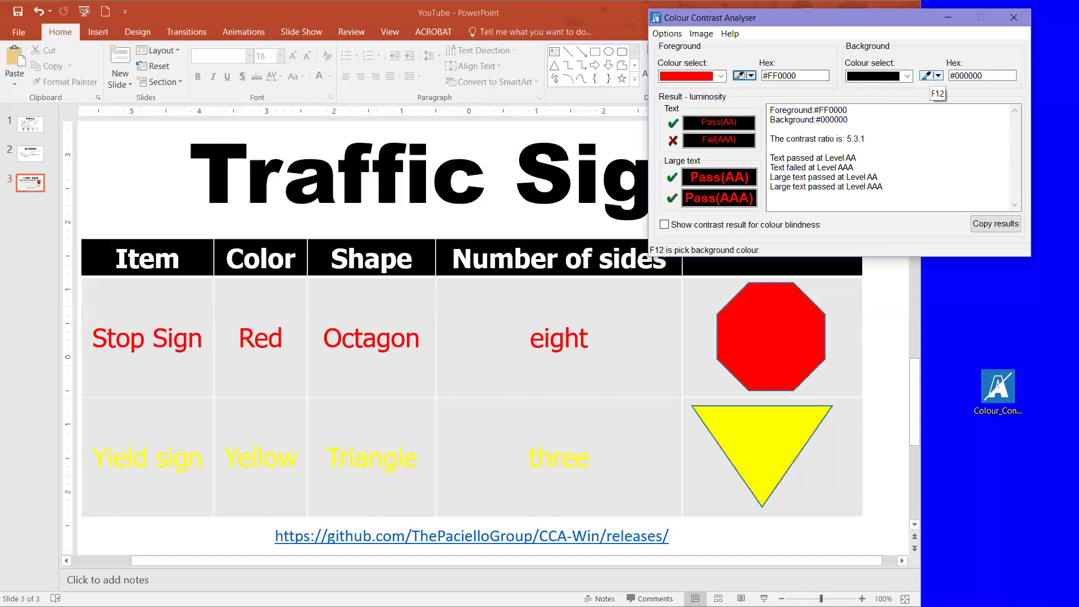
{"action": "left_click_drag", "start_coordinate": [926, 75], "coordinate": [626, 342]}
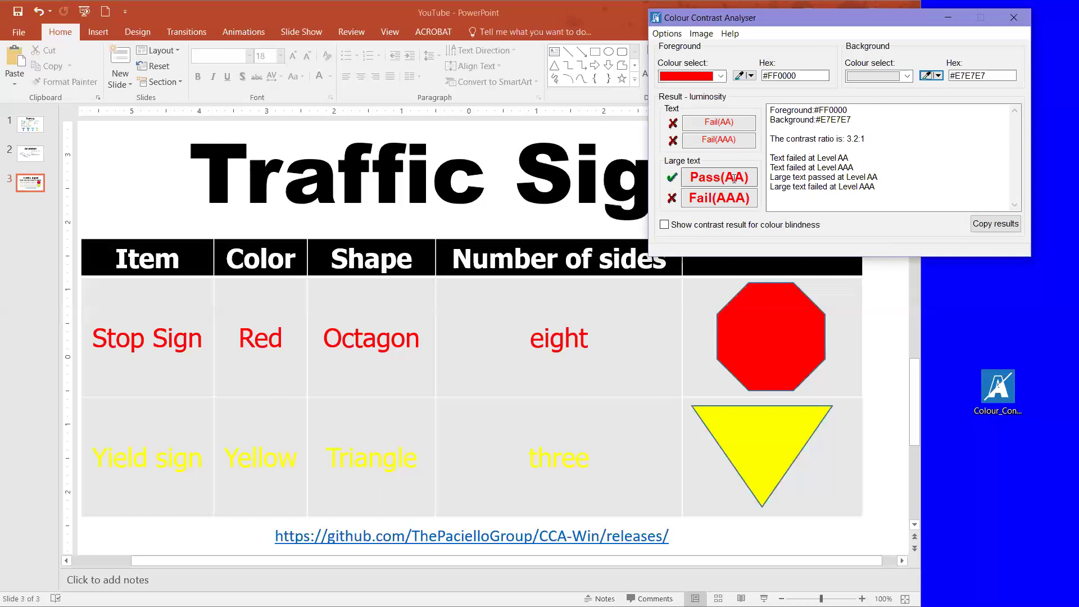
{"action": "left_click", "coordinate": [745, 201]}
{"action": "left_click", "coordinate": [701, 175]}
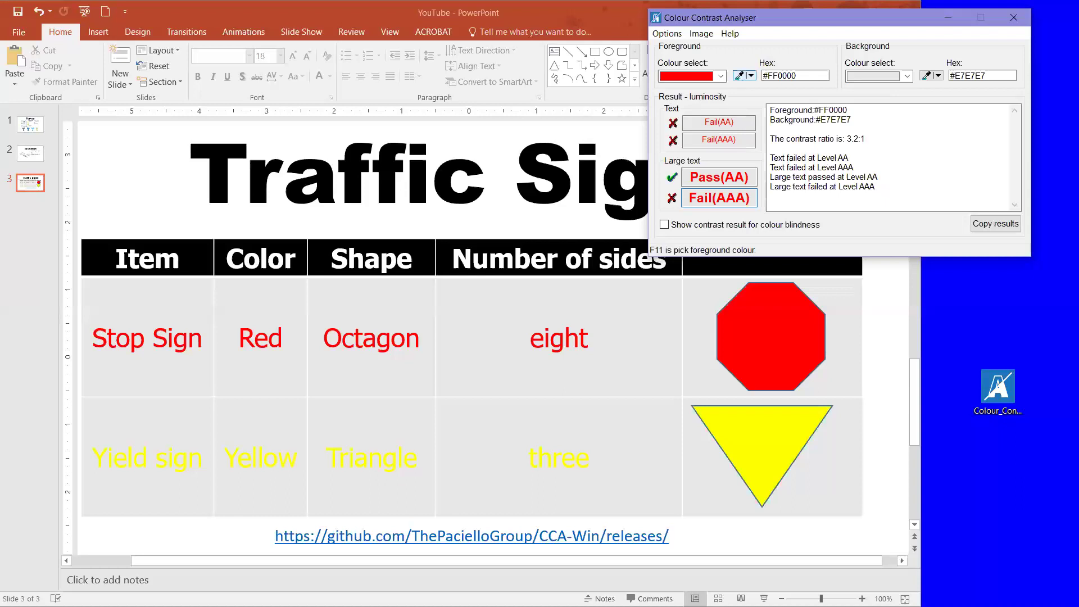
Sample yellow Yield text #FFFF00 against grey cell #E7E7E7, yielding 1.2:1
{"action": "left_click", "coordinate": [740, 75]}
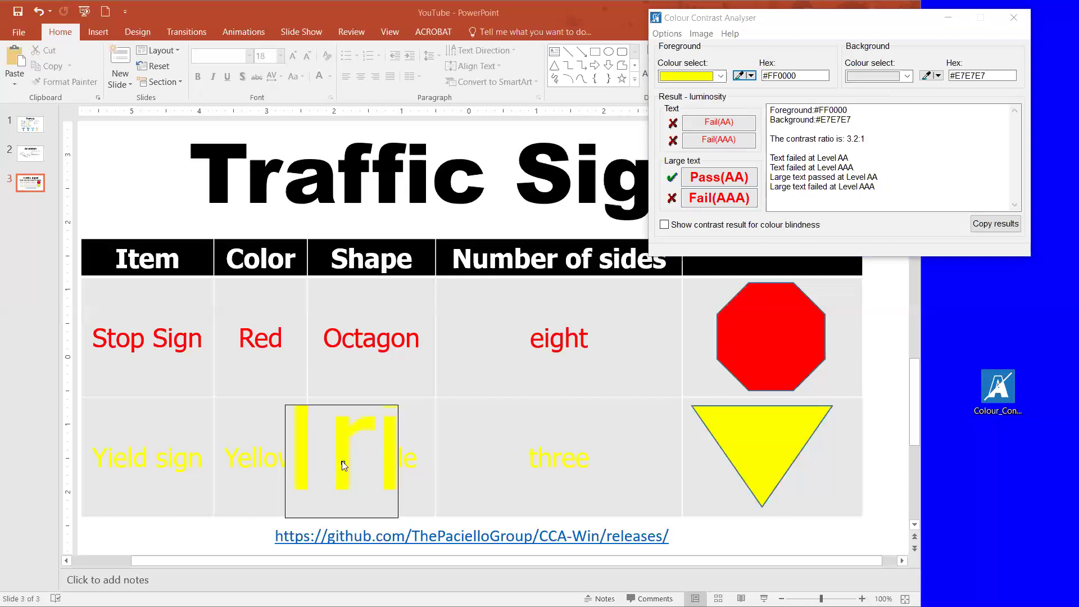
{"action": "left_click", "coordinate": [344, 466]}
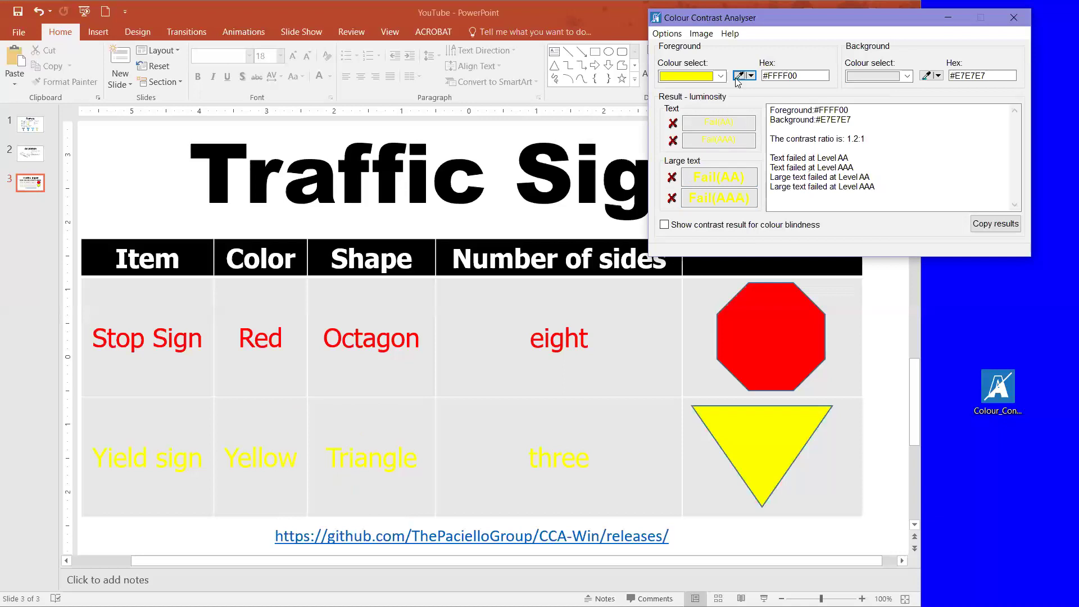
{"action": "left_click", "coordinate": [926, 76]}
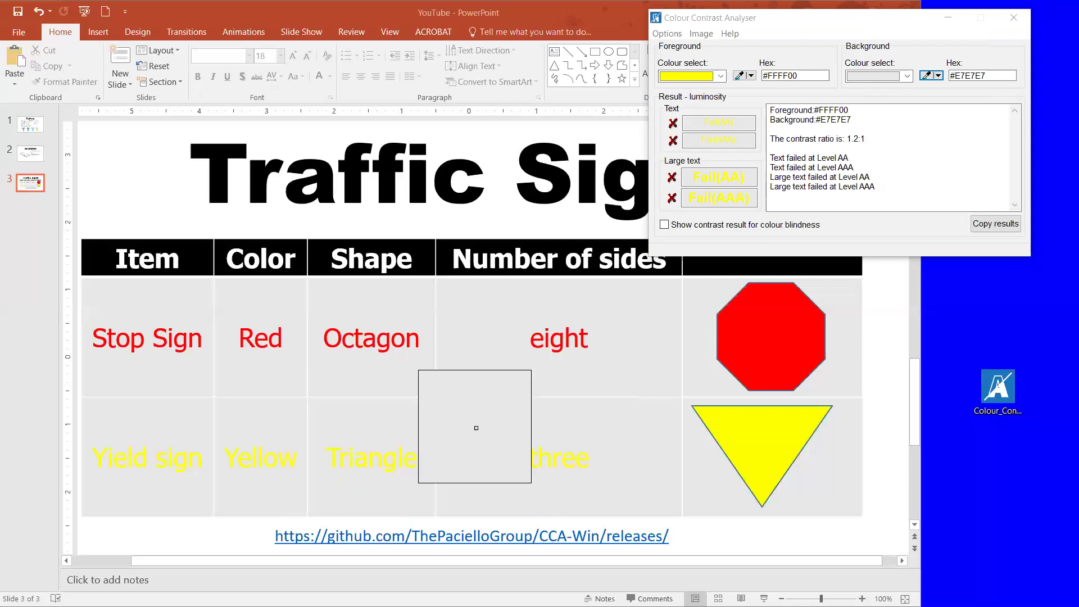
{"action": "left_click", "coordinate": [478, 437]}
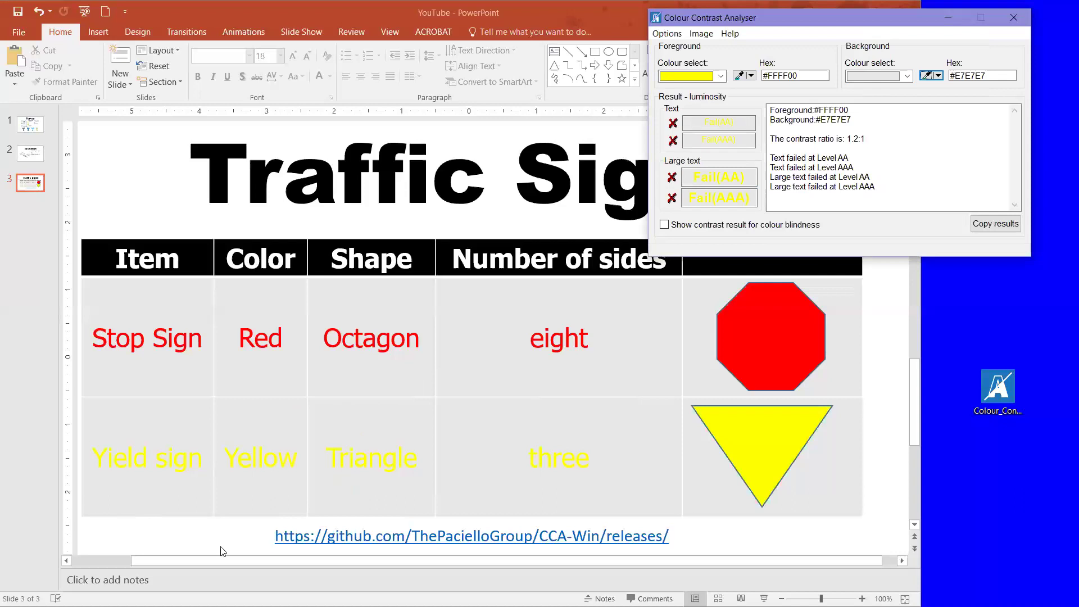
Select the Yield sign row and apply black Shading from Table Tools Design
{"action": "left_click", "coordinate": [252, 558]}
{"action": "left_click_drag", "start_coordinate": [240, 562], "coordinate": [227, 562]}
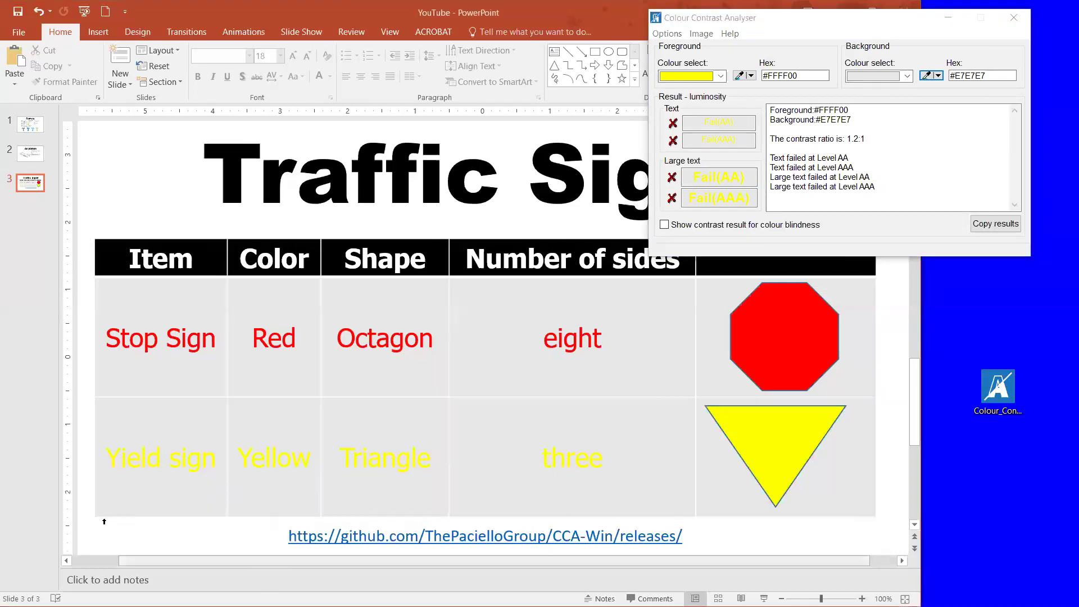
{"action": "left_click", "coordinate": [92, 461]}
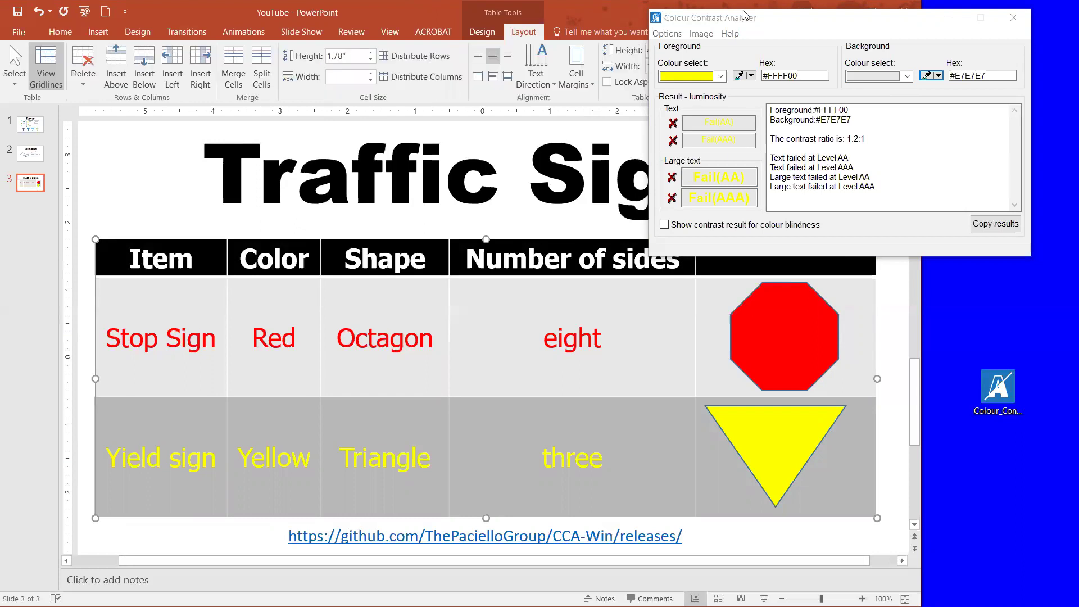
{"action": "left_click_drag", "start_coordinate": [743, 16], "coordinate": [785, 124]}
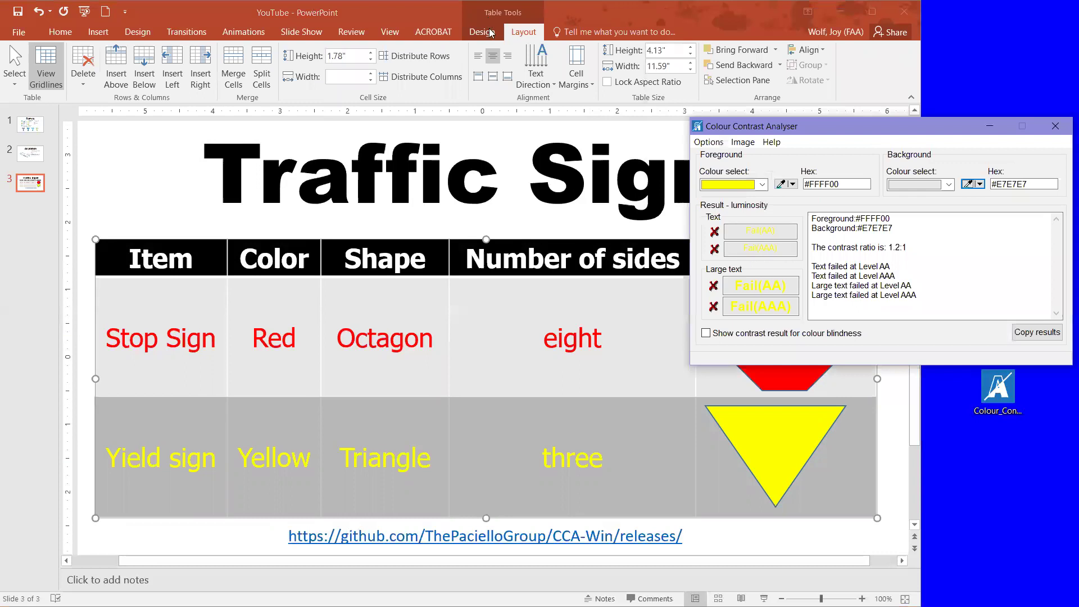
{"action": "left_click", "coordinate": [492, 32]}
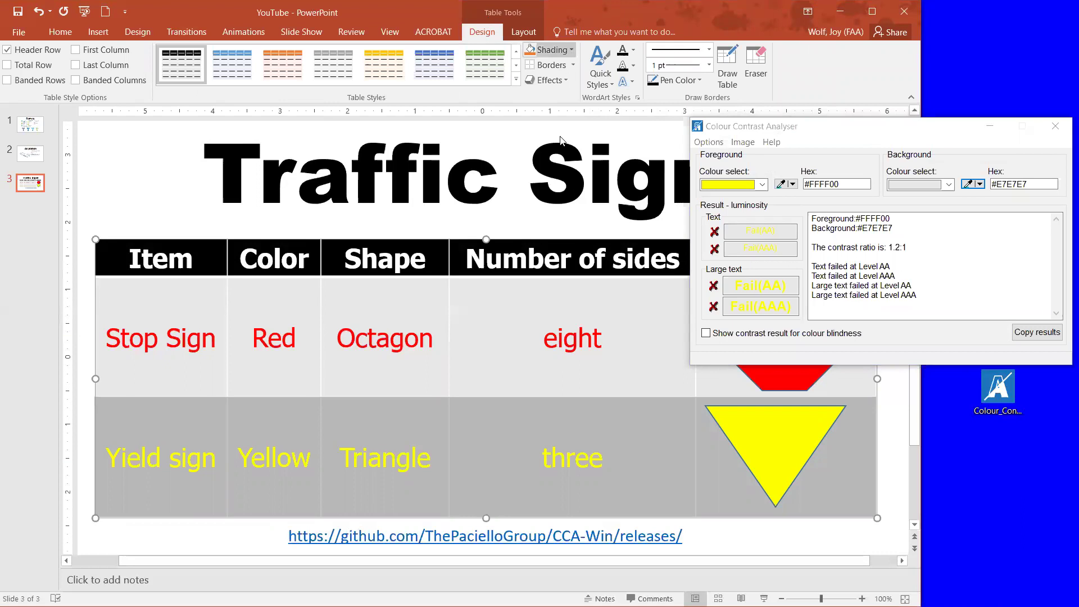
{"action": "left_click", "coordinate": [571, 50]}
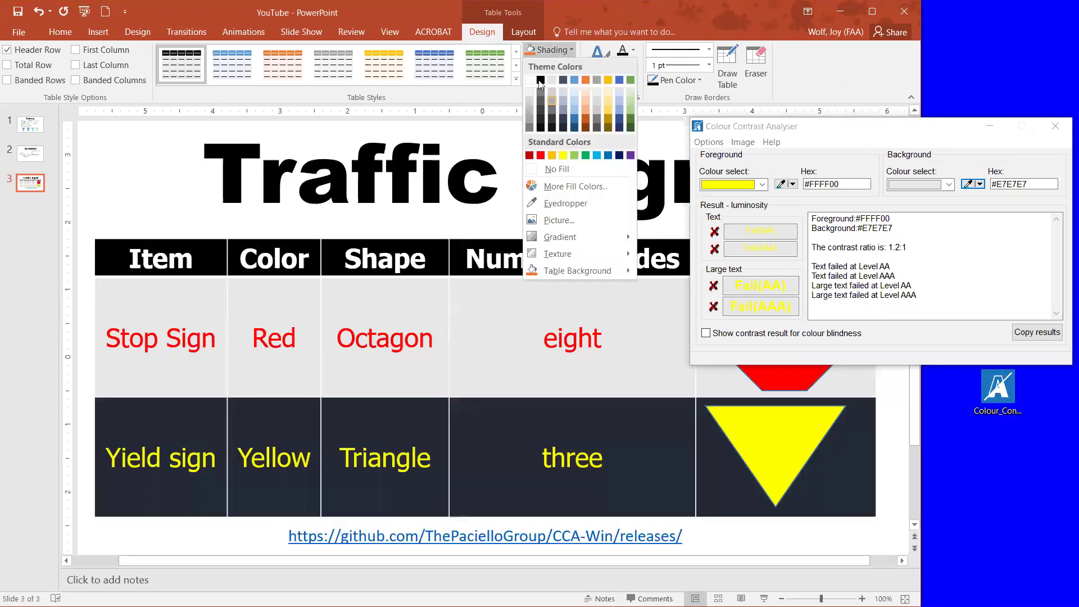
{"action": "left_click", "coordinate": [540, 79]}
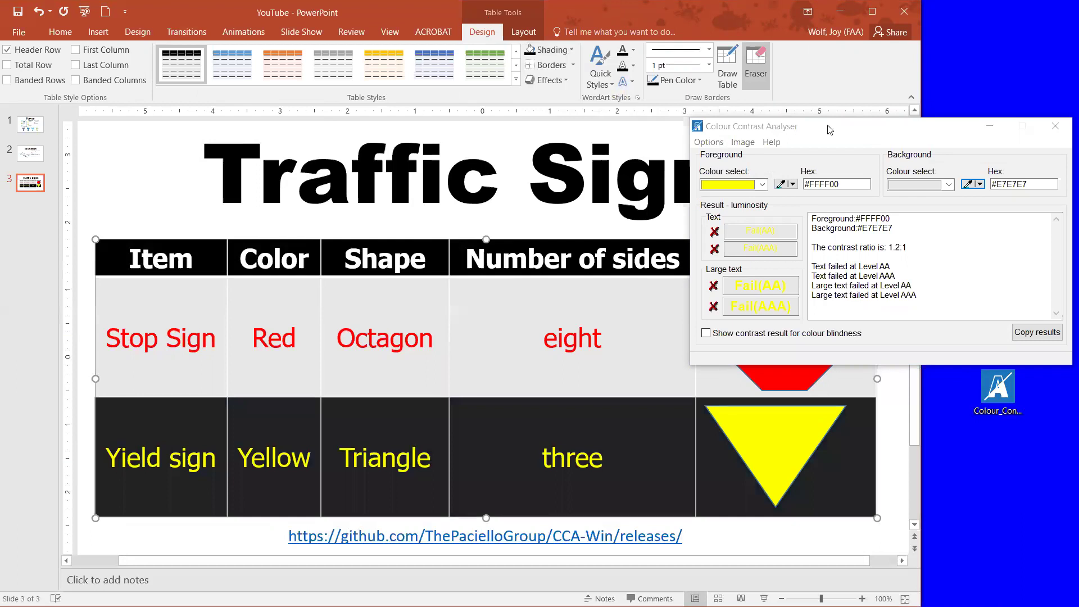
Resample the background from the dark Yield row, #232323, giving 14.6:1 against yellow
{"action": "left_click_drag", "start_coordinate": [828, 129], "coordinate": [665, 28]}
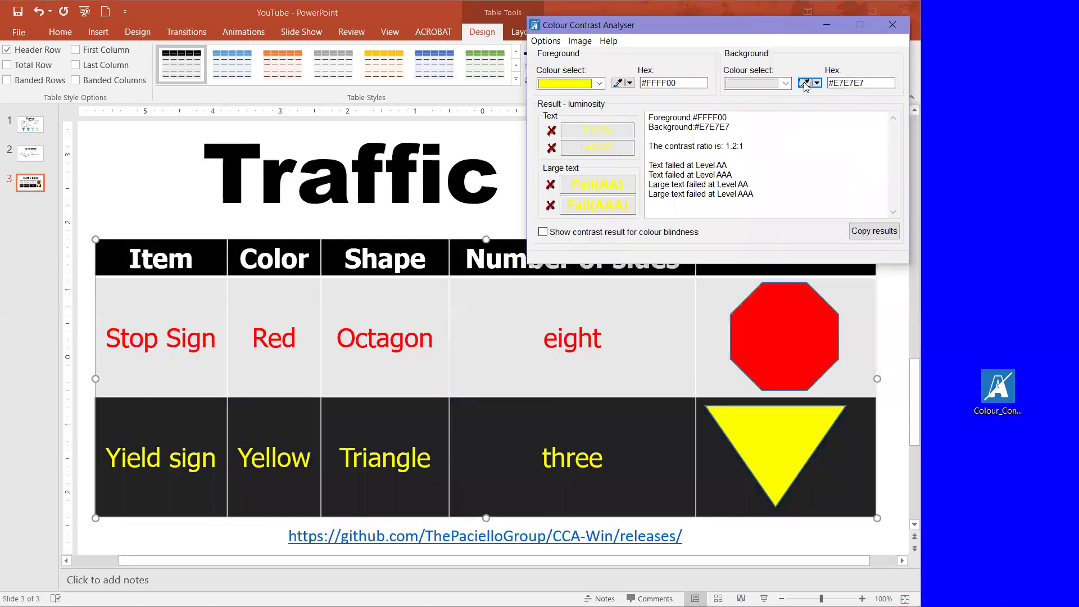
{"action": "left_click", "coordinate": [804, 83]}
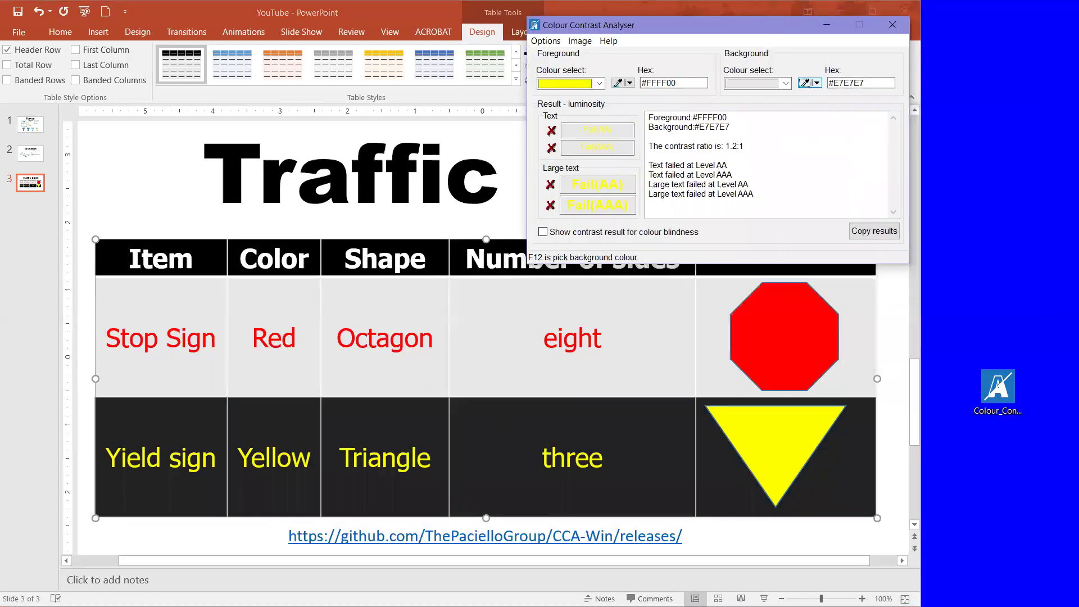
{"action": "left_click", "coordinate": [505, 441]}
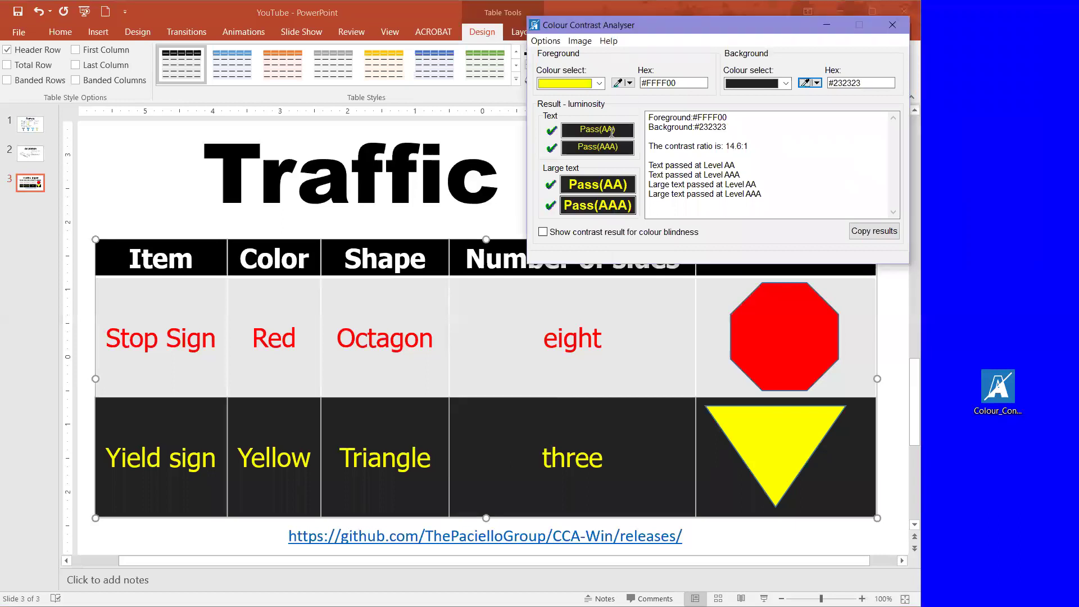